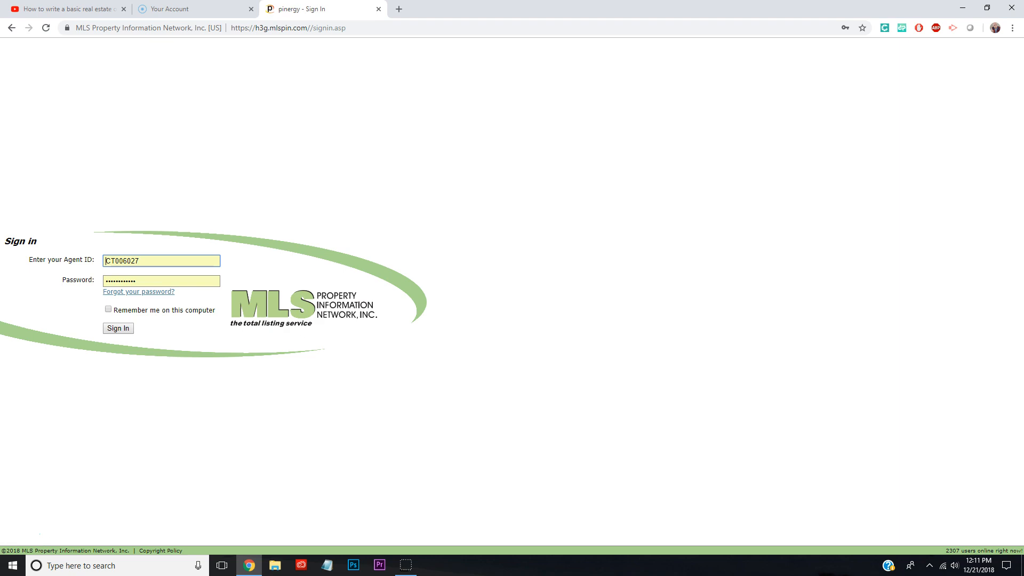
# Sign in to the MLS account with the prefilled agent ID and password
pyautogui.click(105, 261)
pyautogui.press('Return')
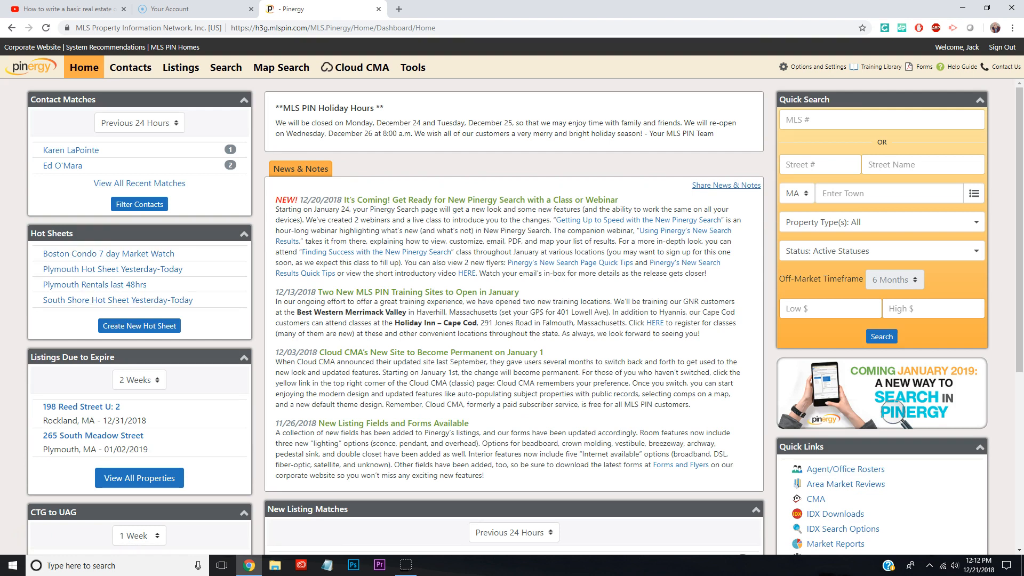
# Start a new offline listing from Listings and set its property type to Rental
pyautogui.click(180, 67)
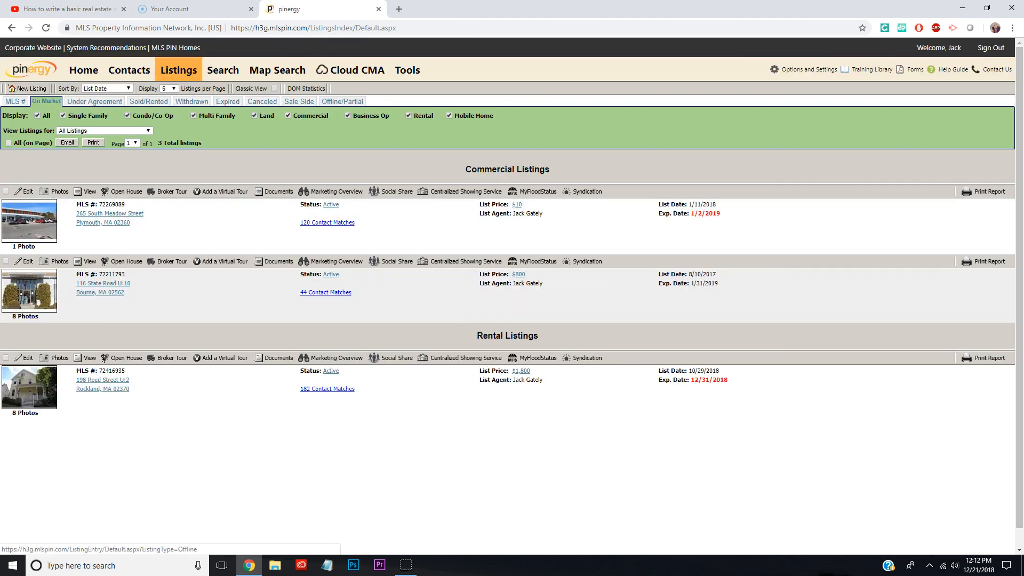
pyautogui.click(28, 89)
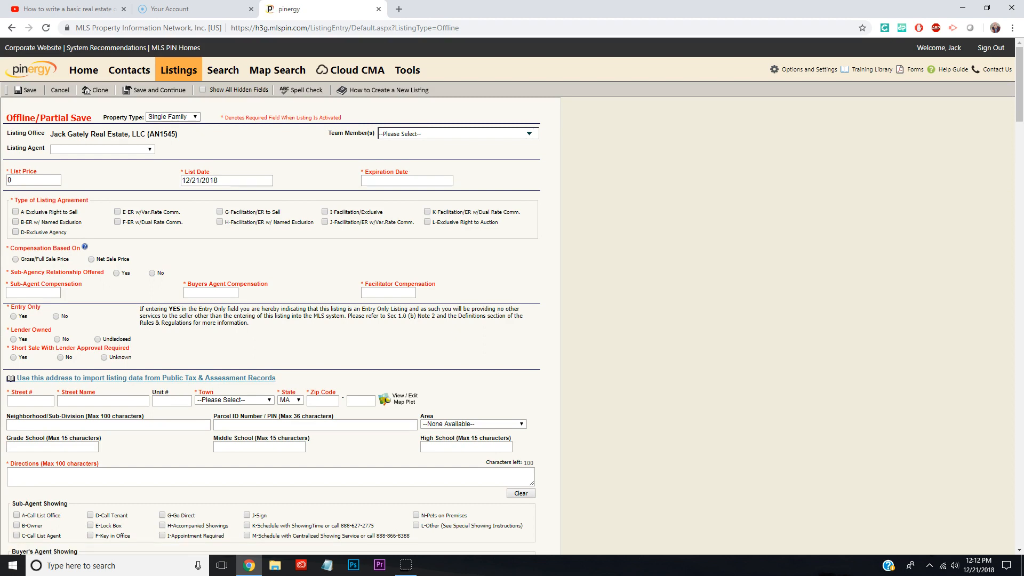
pyautogui.click(174, 116)
pyautogui.press('Down')
pyautogui.press('Down')
pyautogui.press('Down')
pyautogui.press('Down')
pyautogui.press('Down')
pyautogui.press('Down')
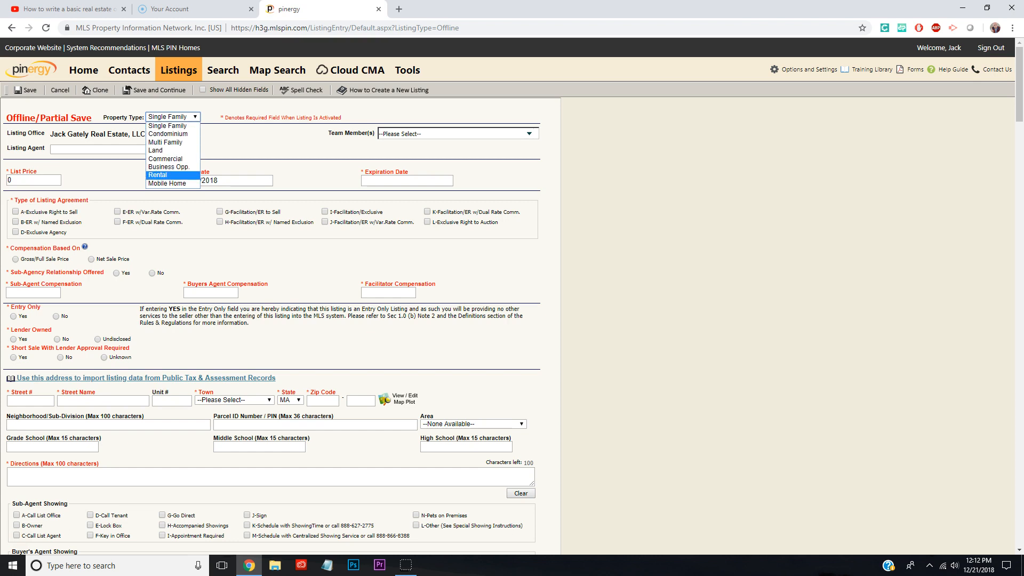
pyautogui.press('Return')
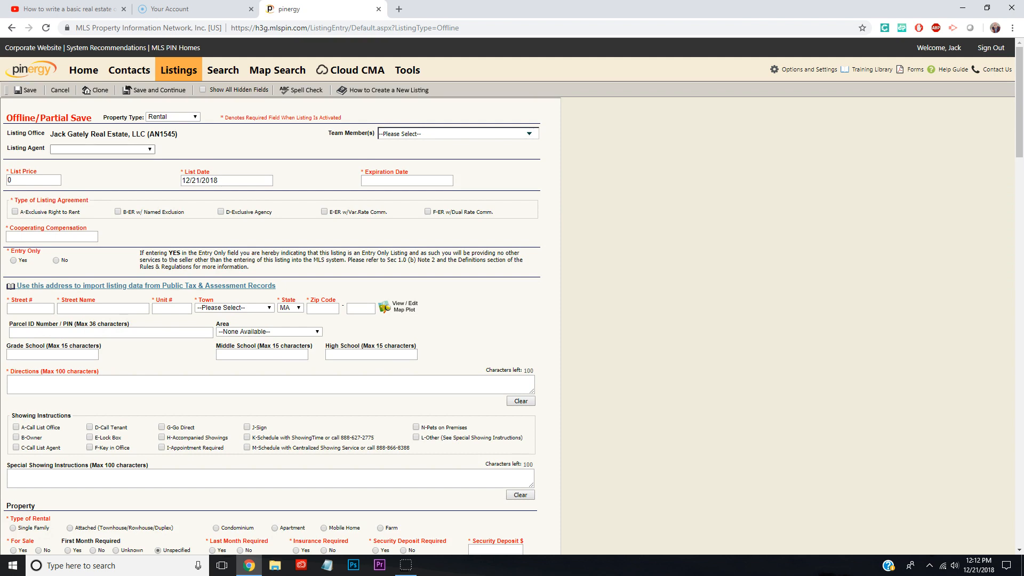
pyautogui.click(102, 149)
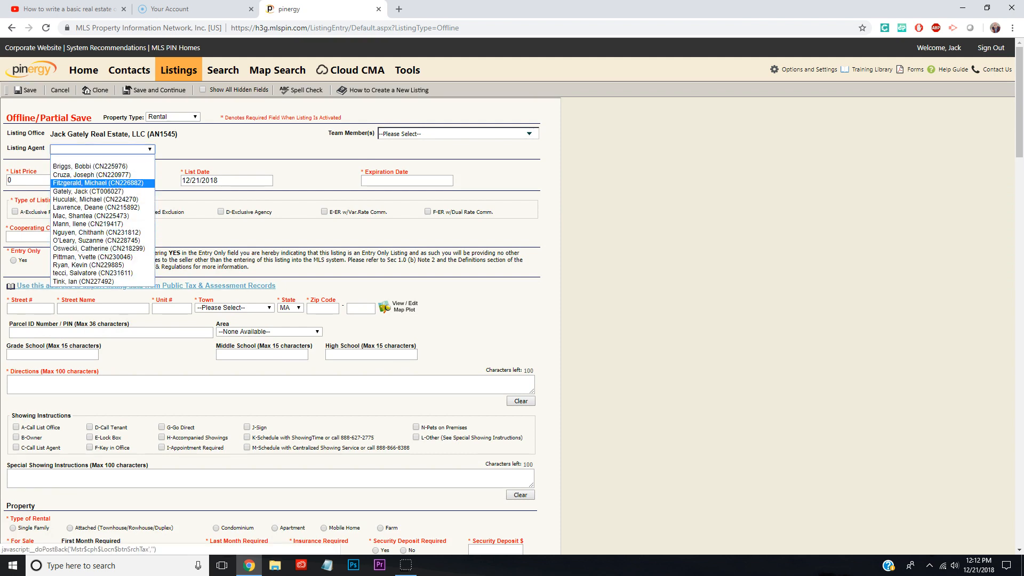
pyautogui.click(102, 149)
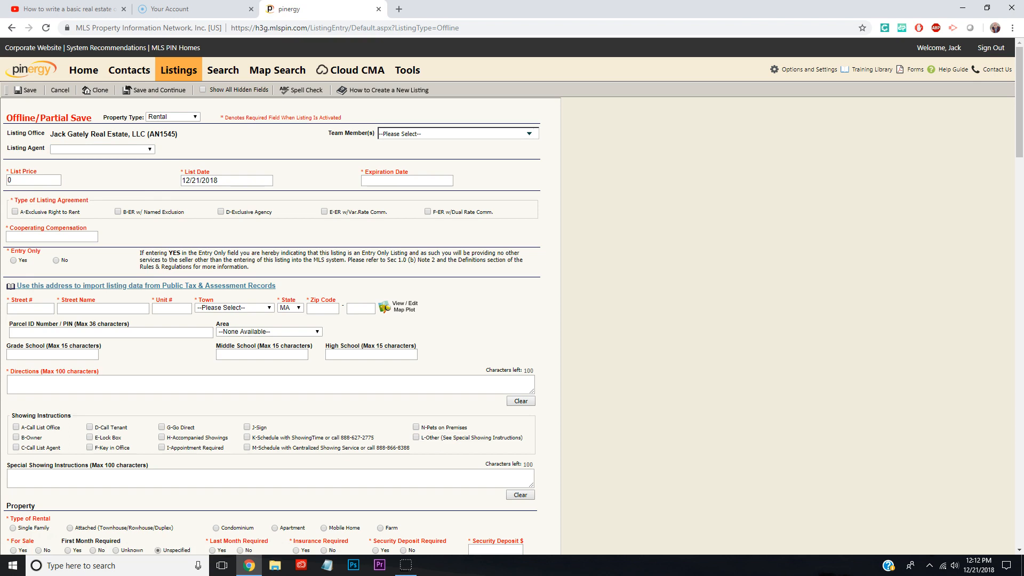
pyautogui.click(529, 133)
pyautogui.click(530, 133)
# Set the list price to 1800 and the expiration date to 02/28/2019
pyautogui.click(33, 180)
pyautogui.press('BackSpace')
pyautogui.write('1800')
pyautogui.press('Tab')
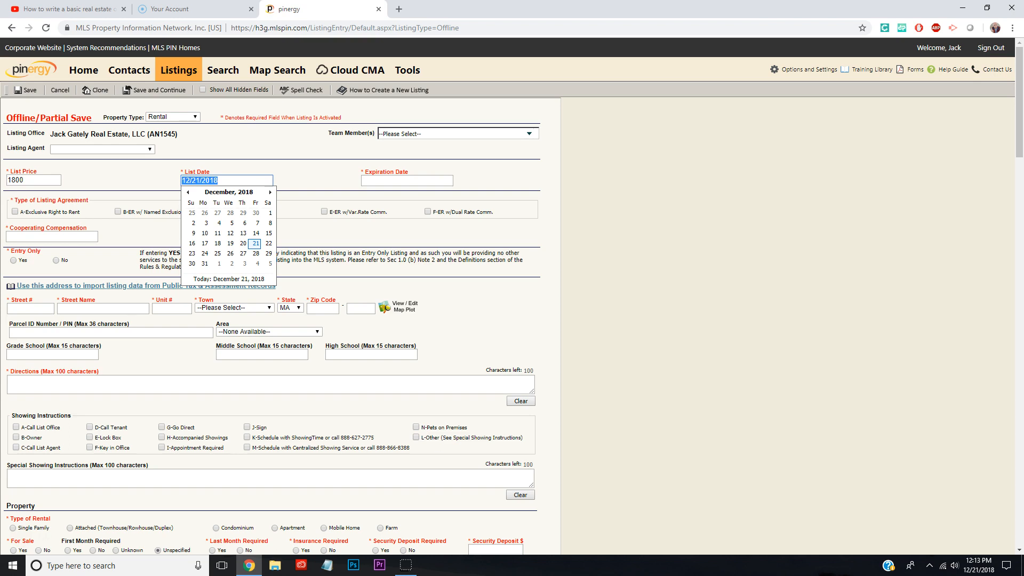
pyautogui.press('Tab')
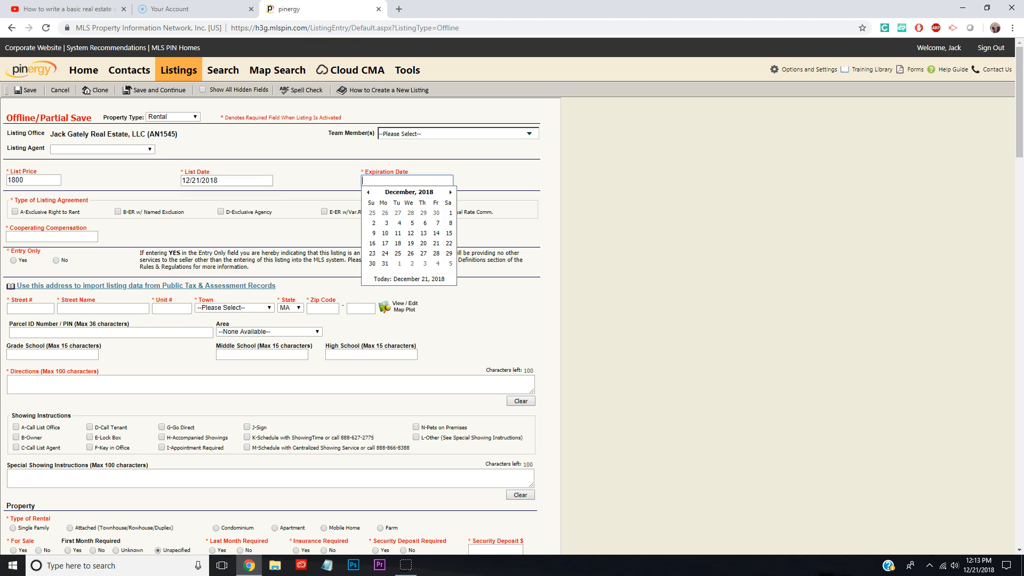
pyautogui.click(451, 193)
pyautogui.click(450, 193)
pyautogui.click(423, 254)
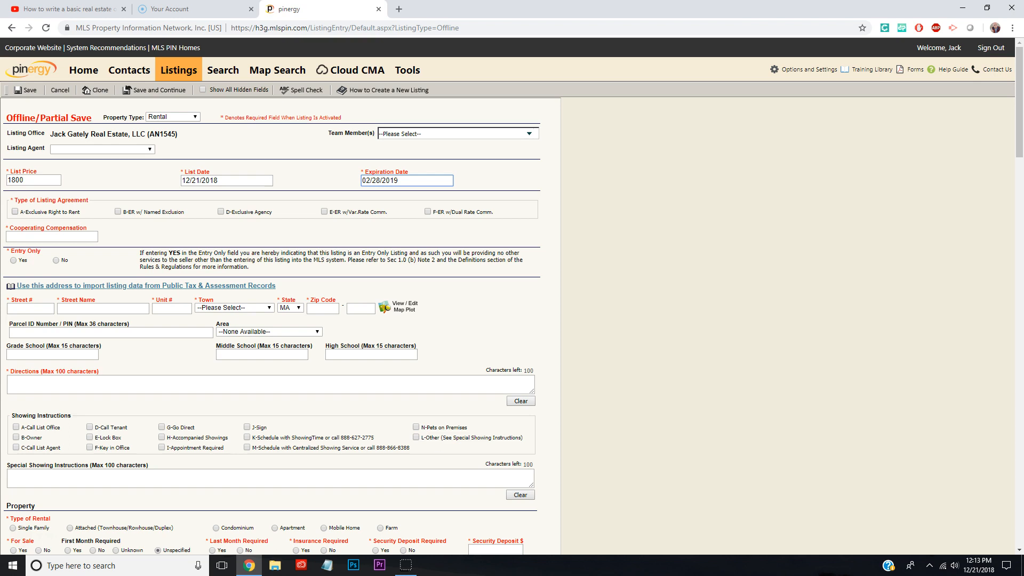
# Choose A-Exclusive Right to Rent as the listing agreement and set cooperating compensation to 50%
pyautogui.click(15, 212)
pyautogui.click(52, 237)
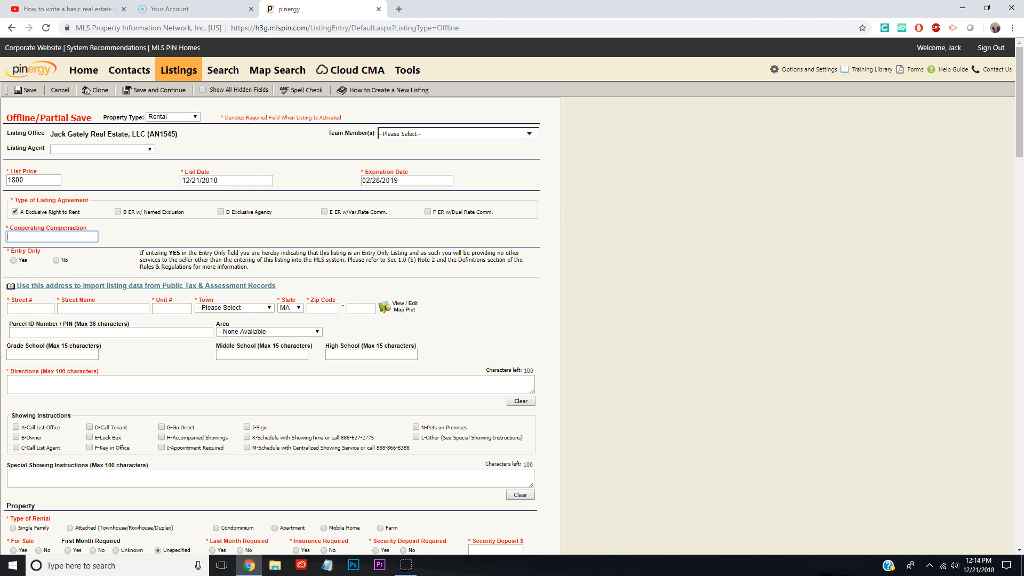
pyautogui.write('50%')
pyautogui.scroll(-2, 512, 299)
pyautogui.click(30, 202)
pyautogui.press('Tab')
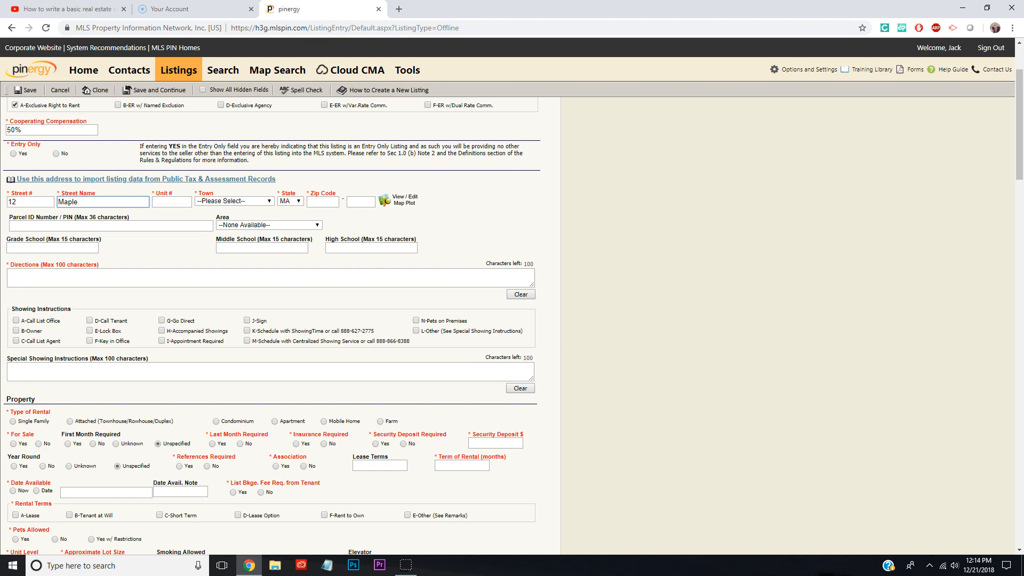
pyautogui.press('Tab')
pyautogui.press('Tab')
pyautogui.press('Tab')
pyautogui.press('Tab')
pyautogui.write('021')
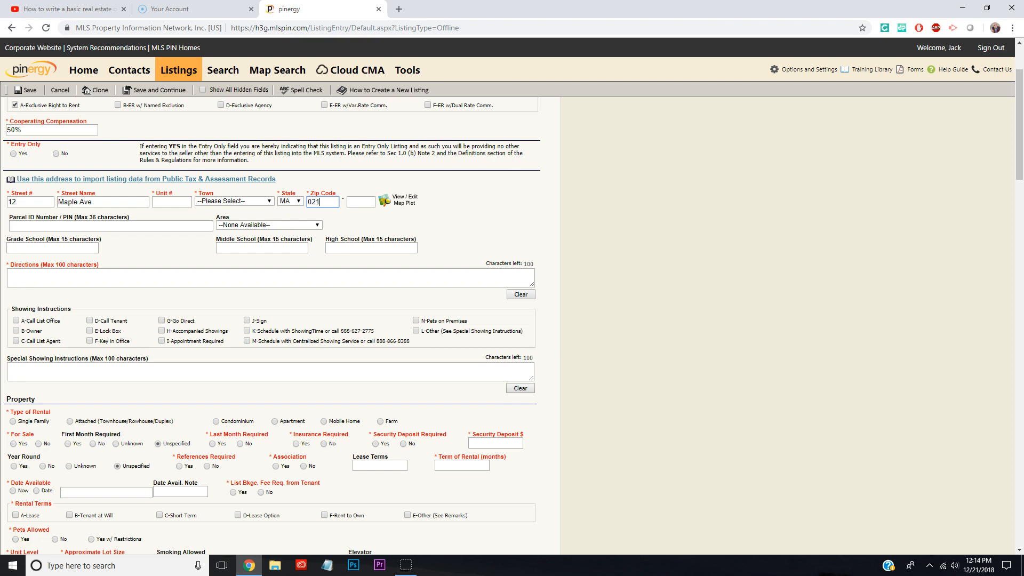
pyautogui.write('11')
pyautogui.press('Tab')
pyautogui.scroll(-1, 272, 326)
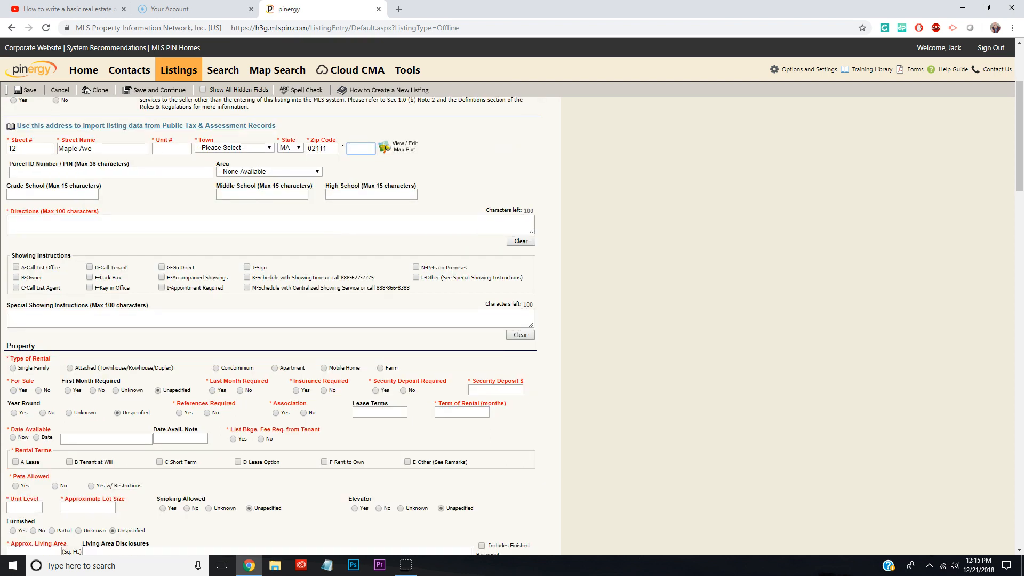
pyautogui.scroll(-2, 272, 326)
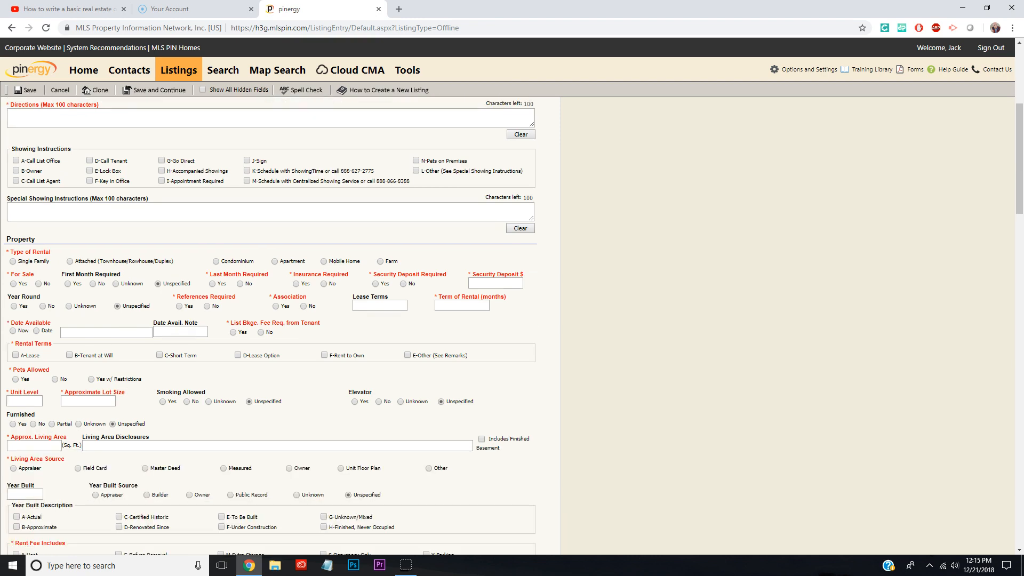
pyautogui.click(270, 212)
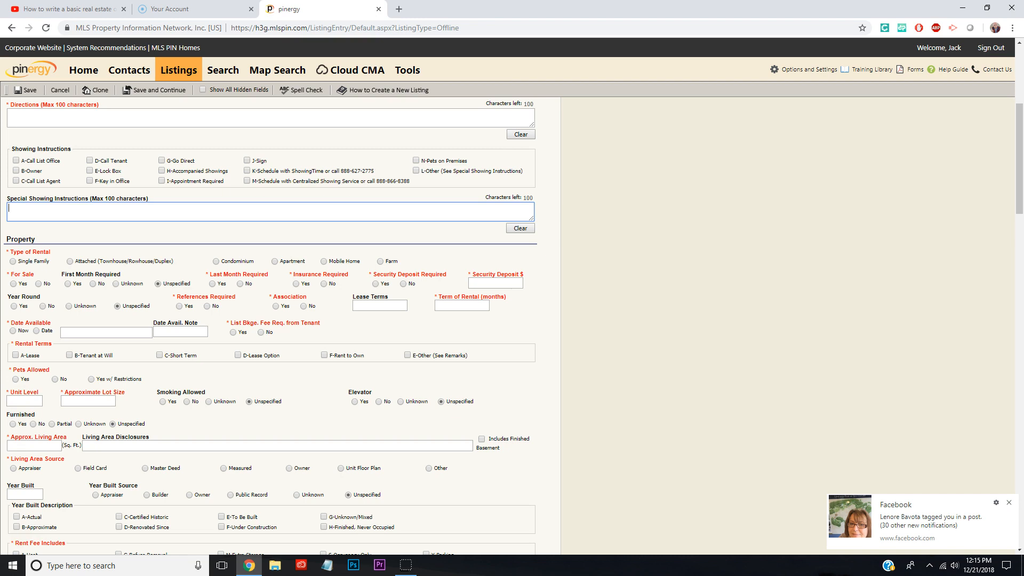
pyautogui.click(1010, 503)
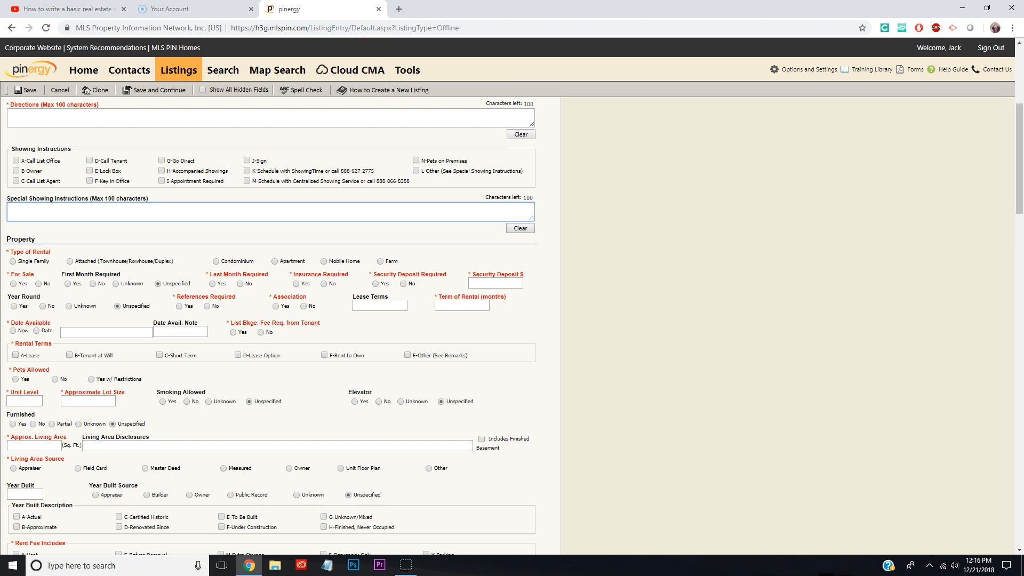
# Set the type of rental to Apartment and the security deposit to 1800
pyautogui.scroll(-2, 281, 326)
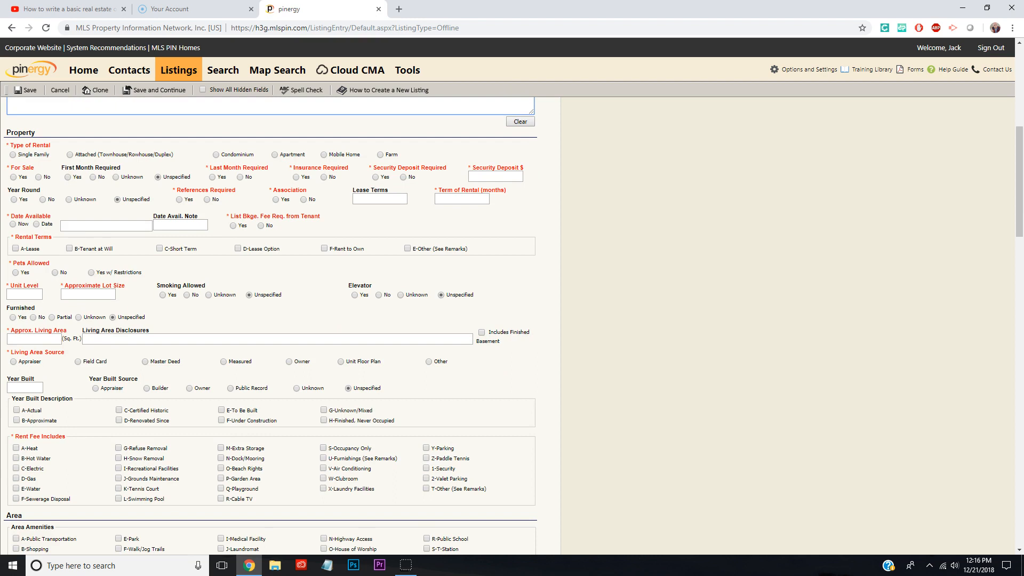
pyautogui.click(275, 155)
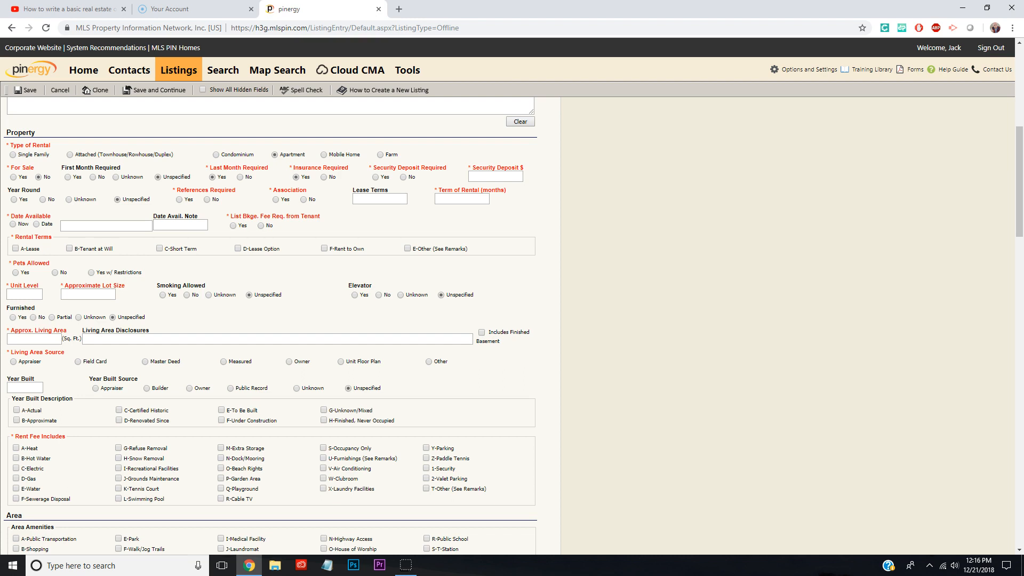
pyautogui.click(495, 177)
pyautogui.write('1800')
pyautogui.press('Tab')
# Mark the rental as year round, with lease terms "year" and a 12-month term of rental
pyautogui.click(14, 199)
pyautogui.click(380, 199)
pyautogui.write('12')
pyautogui.press('BackSpace')
pyautogui.press('BackSpace')
pyautogui.write('year')
pyautogui.press('Tab')
pyautogui.write('12')
# Set the date available to 01/01/2019
pyautogui.click(36, 225)
pyautogui.click(107, 226)
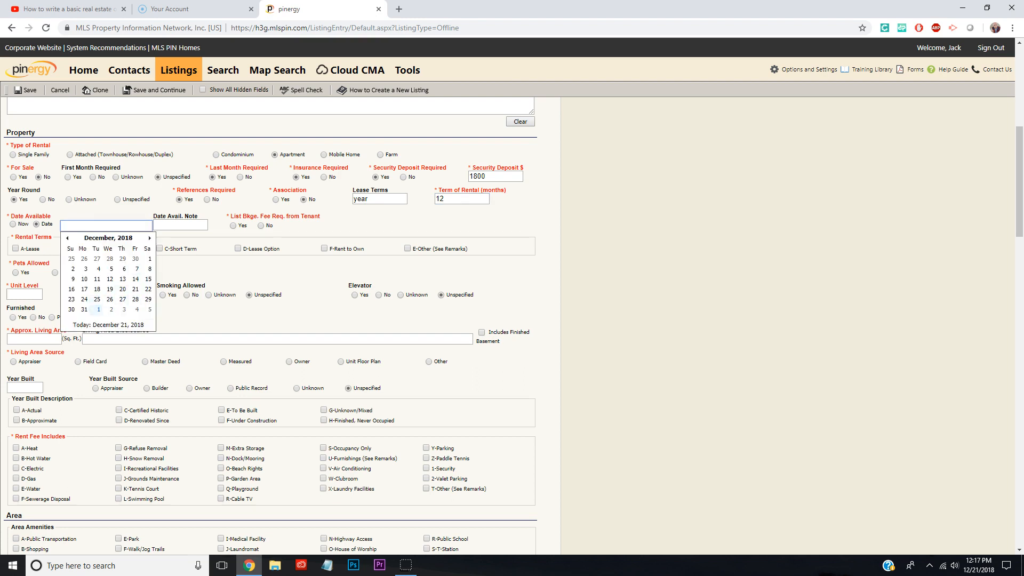
pyautogui.click(98, 309)
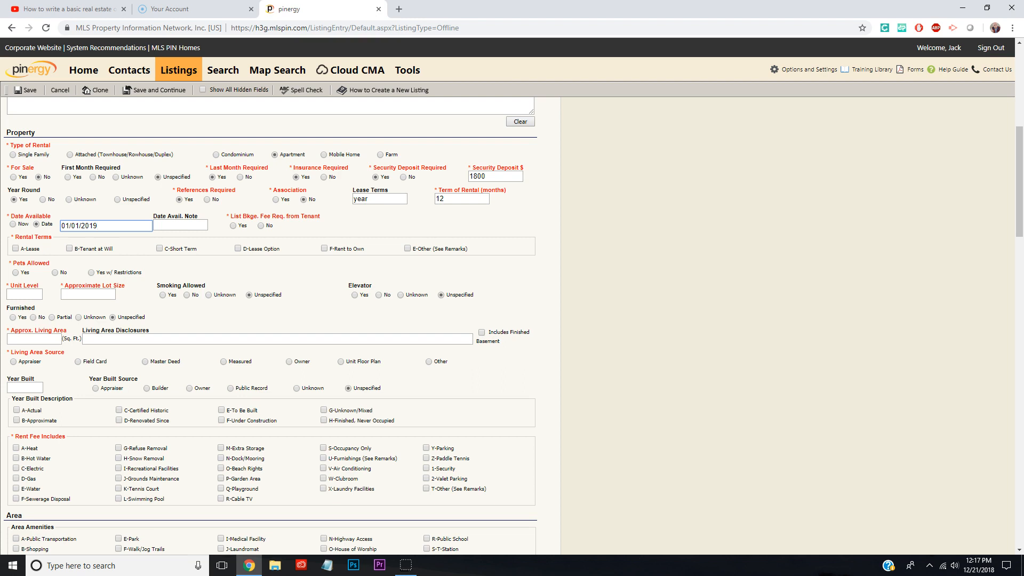
# Require a listing brokerage fee of 1800 and dismiss the personal-information notice
pyautogui.click(234, 225)
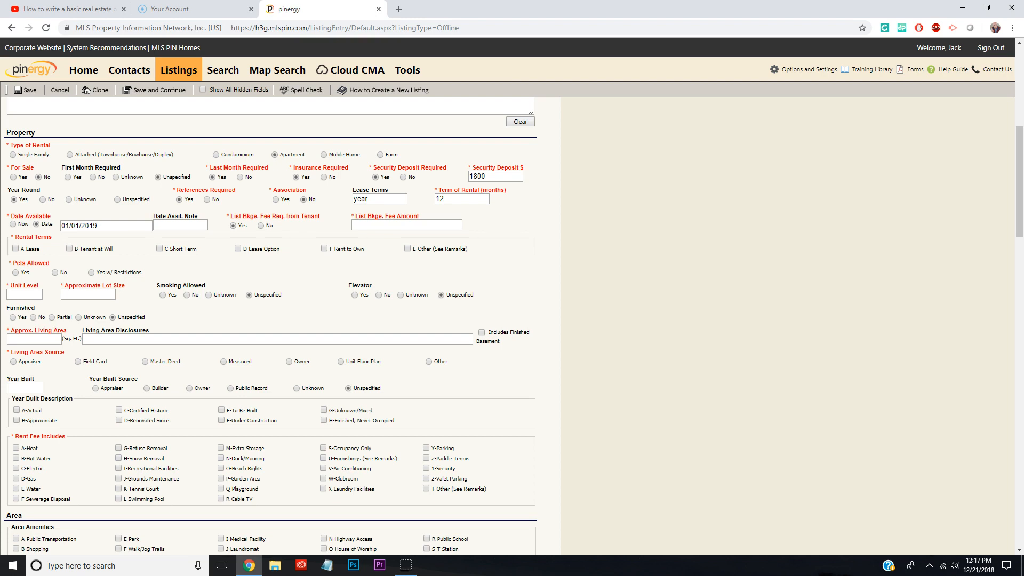
pyautogui.click(407, 225)
pyautogui.write('1800')
pyautogui.press('Tab')
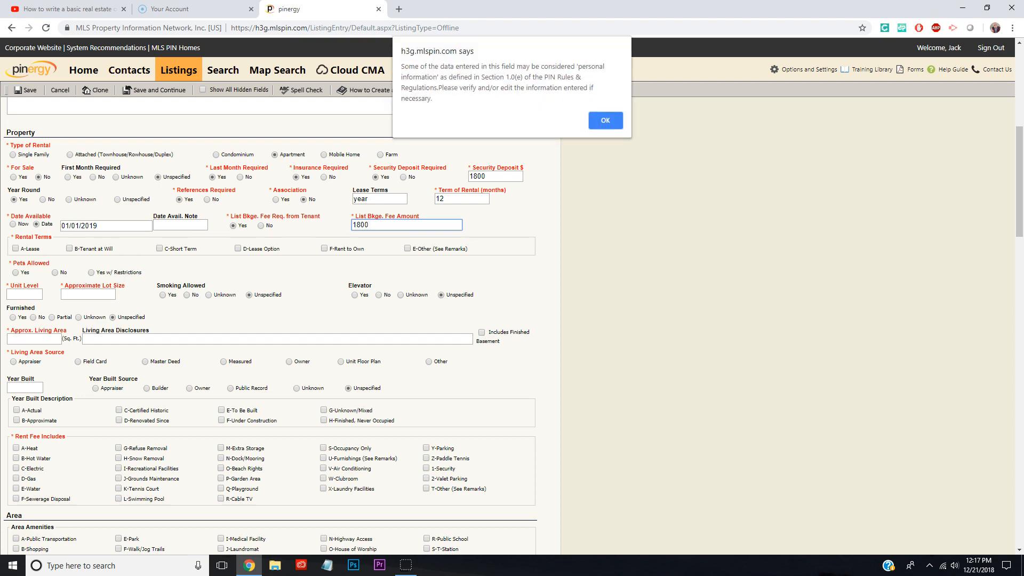
pyautogui.press('Return')
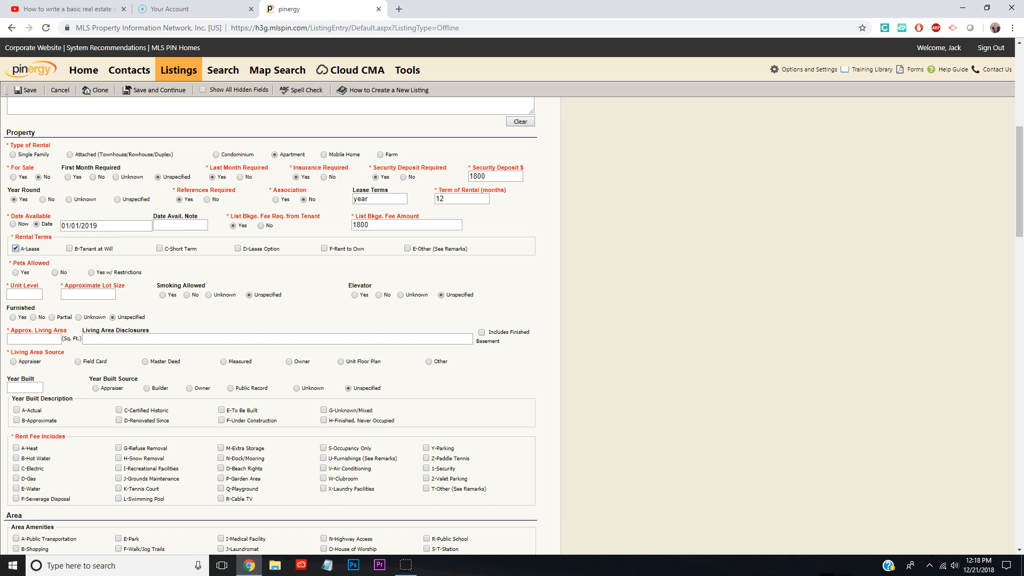
# Set pets allowed to No and the approximate lot size to 99999999
pyautogui.click(55, 273)
pyautogui.click(24, 294)
pyautogui.click(88, 294)
pyautogui.write('99999999')
pyautogui.press('Tab')
# Set the approximate living area to 1000 sq ft
pyautogui.scroll(-1, 512, 325)
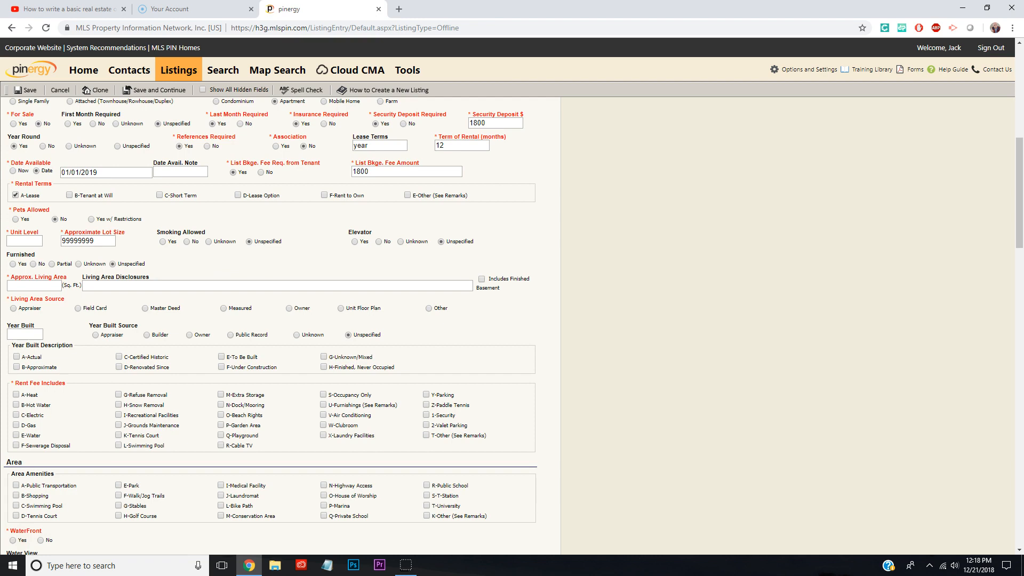
pyautogui.click(34, 286)
pyautogui.scroll(-1, 512, 326)
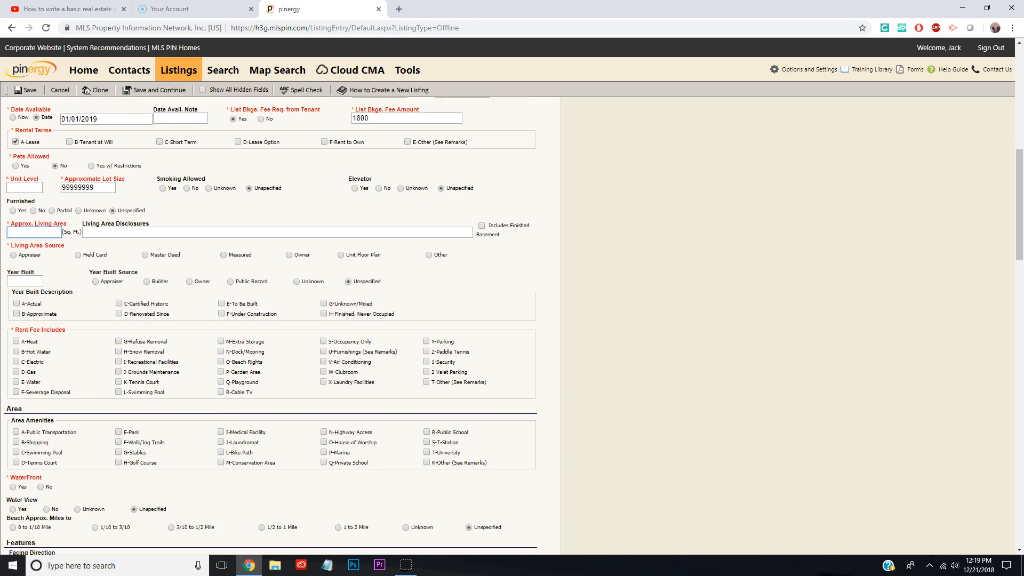
pyautogui.write('1200')
pyautogui.press('BackSpace')
pyautogui.press('BackSpace')
pyautogui.press('BackSpace')
pyautogui.write('000')
# Enter 1965 as the year built with Owner as its source
pyautogui.scroll(-1, 512, 325)
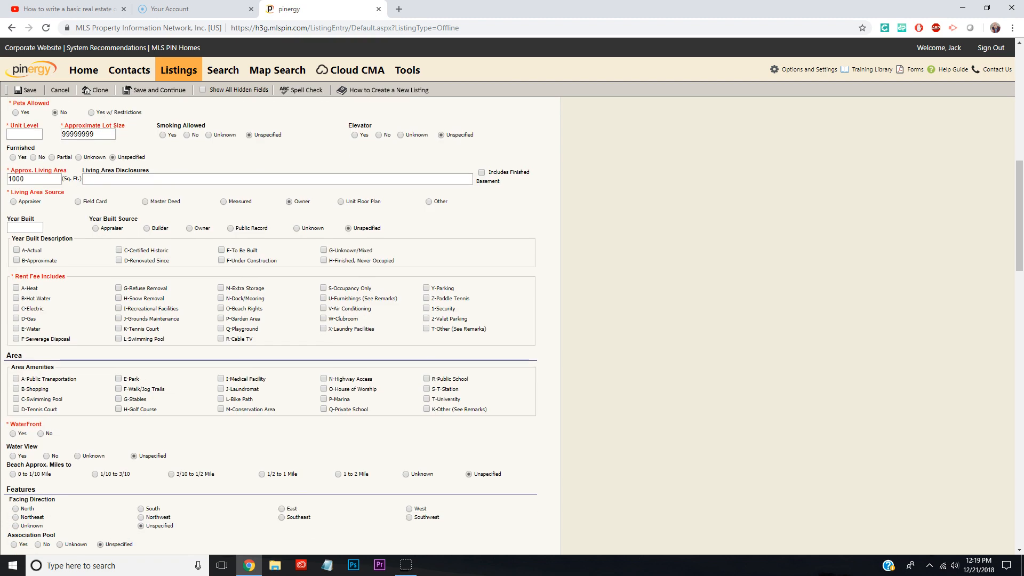
pyautogui.scroll(-1, 271, 325)
pyautogui.click(25, 175)
pyautogui.write('1965')
pyautogui.press('Tab')
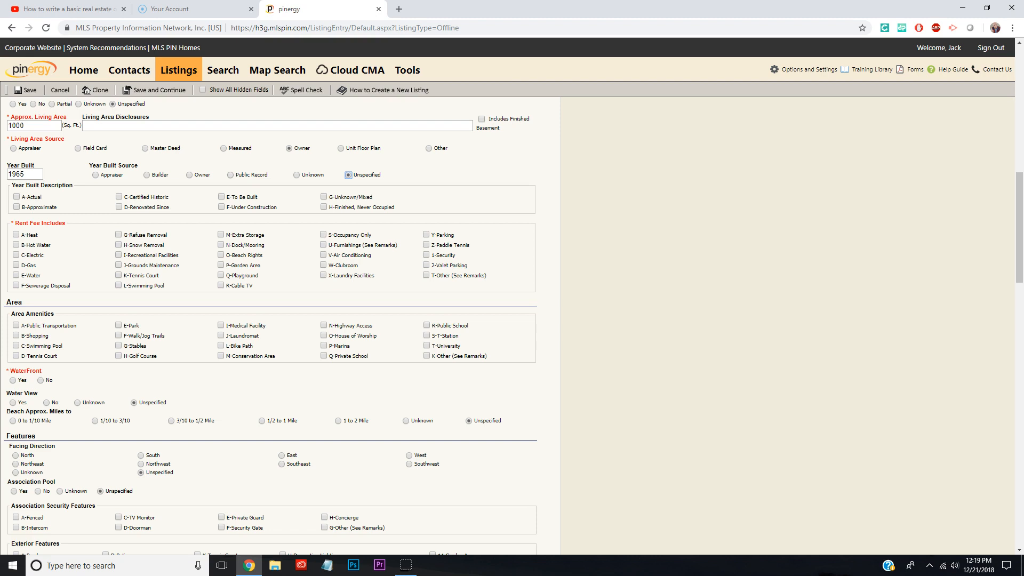
pyautogui.click(190, 175)
# Set the number of fireplaces to 0 and parking spaces to 1
pyautogui.scroll(-1, 282, 325)
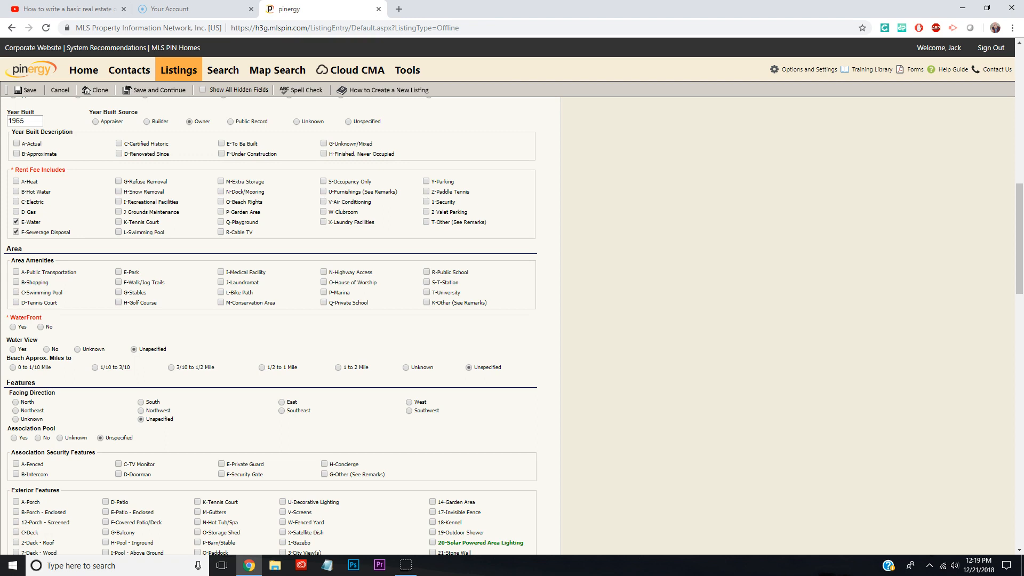
pyautogui.scroll(-2, 271, 320)
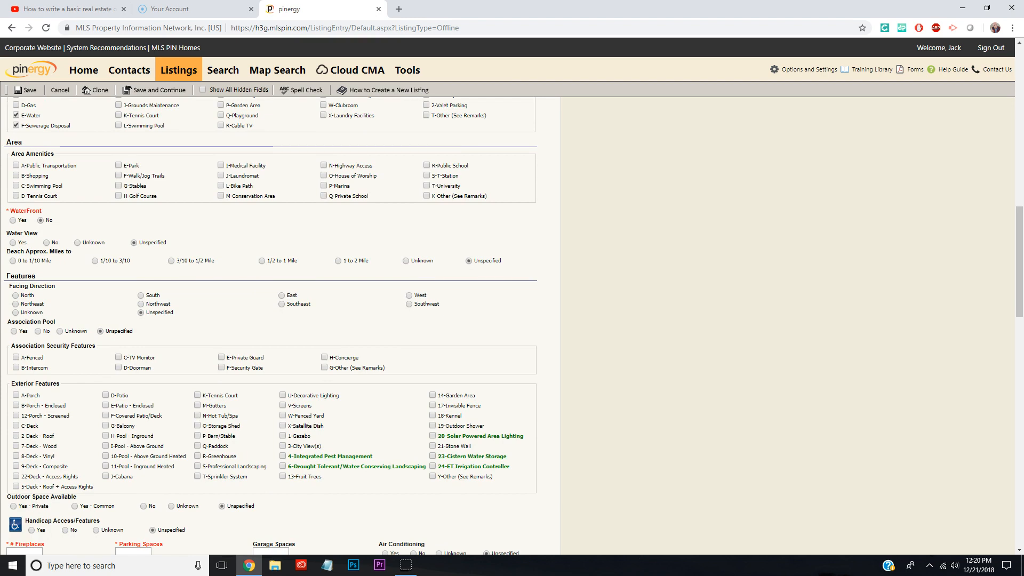
pyautogui.scroll(-1, 271, 320)
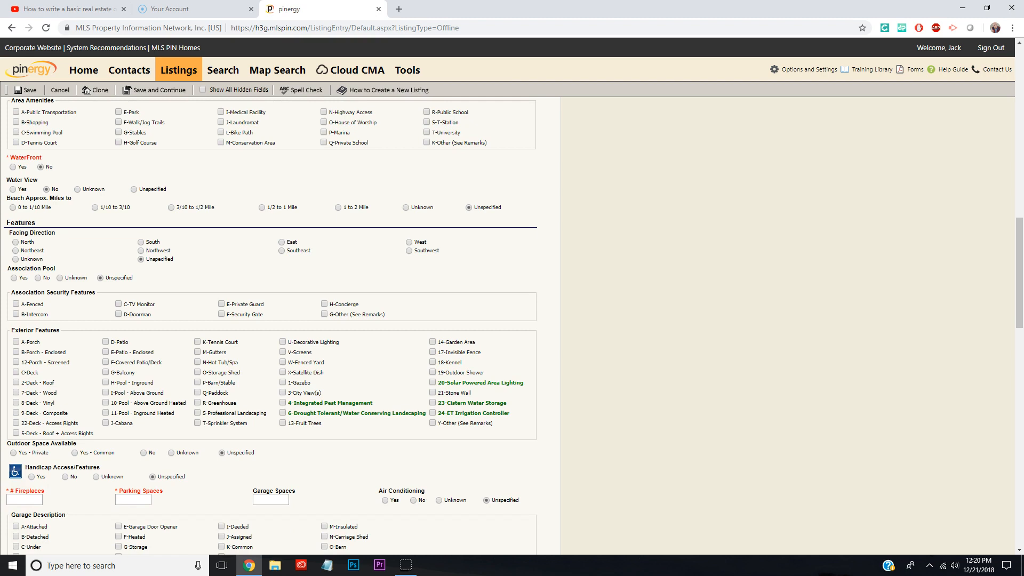
pyautogui.scroll(-2, 271, 320)
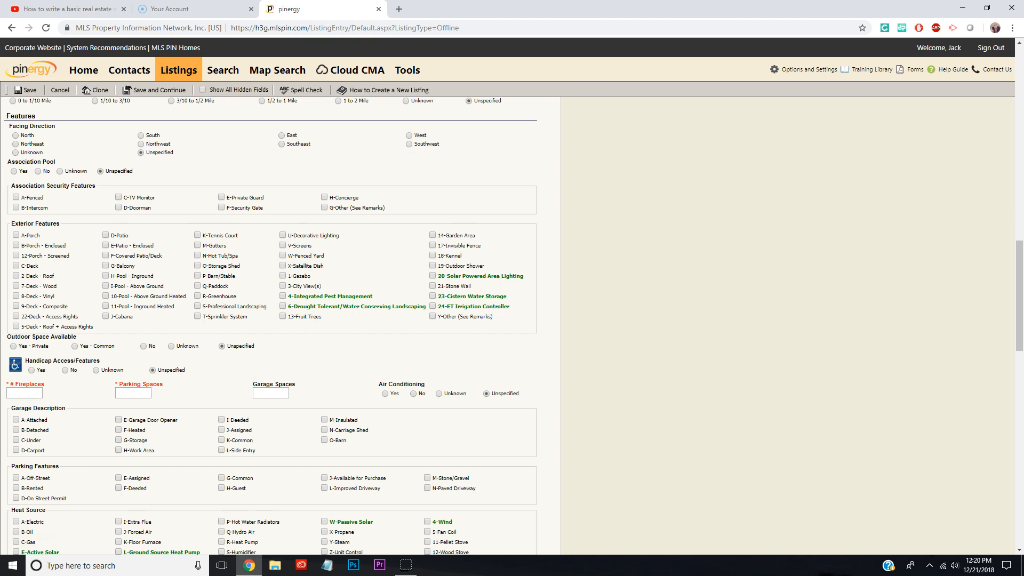
pyautogui.scroll(-1, 273, 320)
pyautogui.scroll(-3, 272, 320)
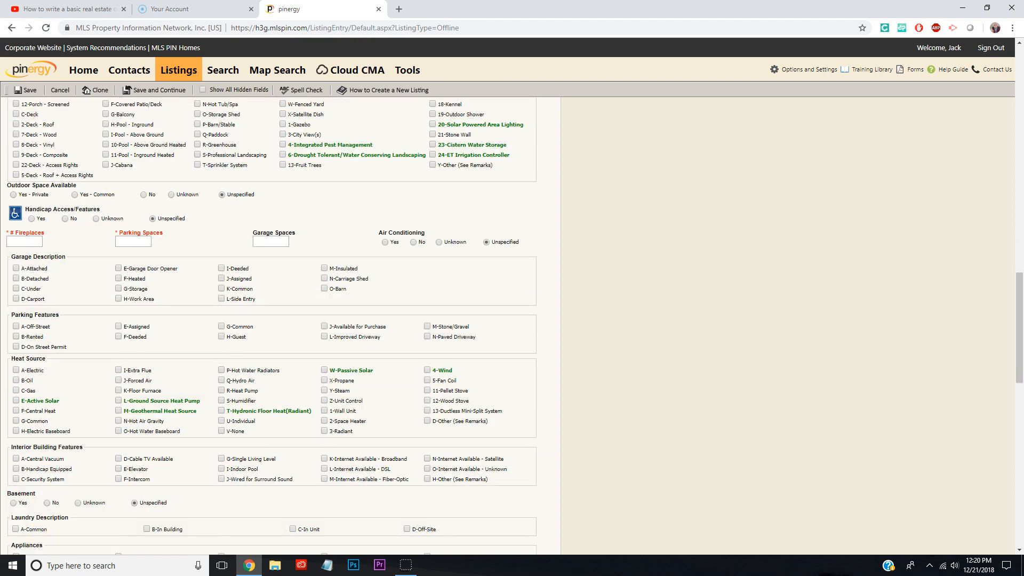
pyautogui.click(24, 180)
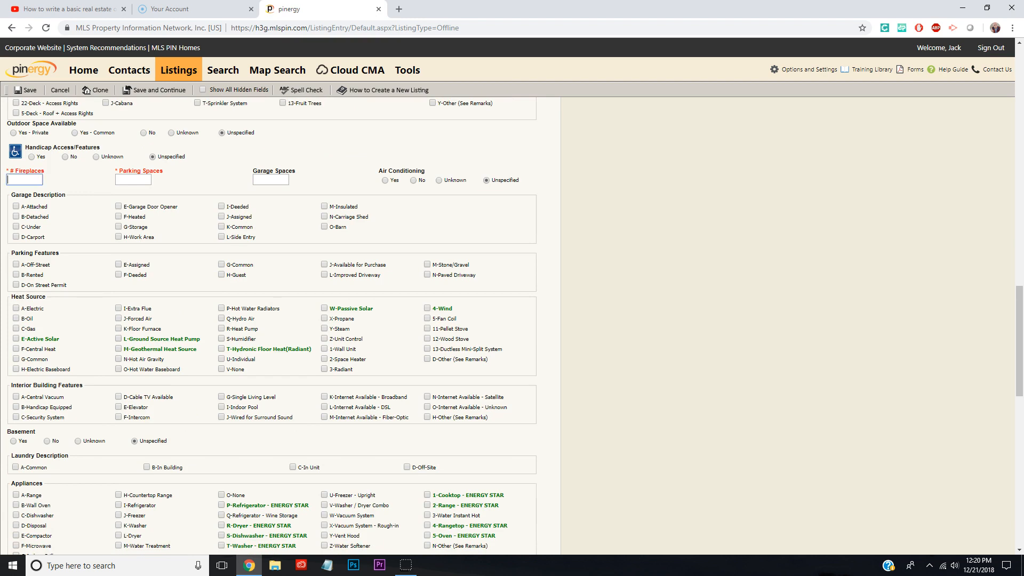
pyautogui.write('0')
pyautogui.click(133, 180)
pyautogui.write('1')
pyautogui.press('Tab')
pyautogui.scroll(-1, 272, 320)
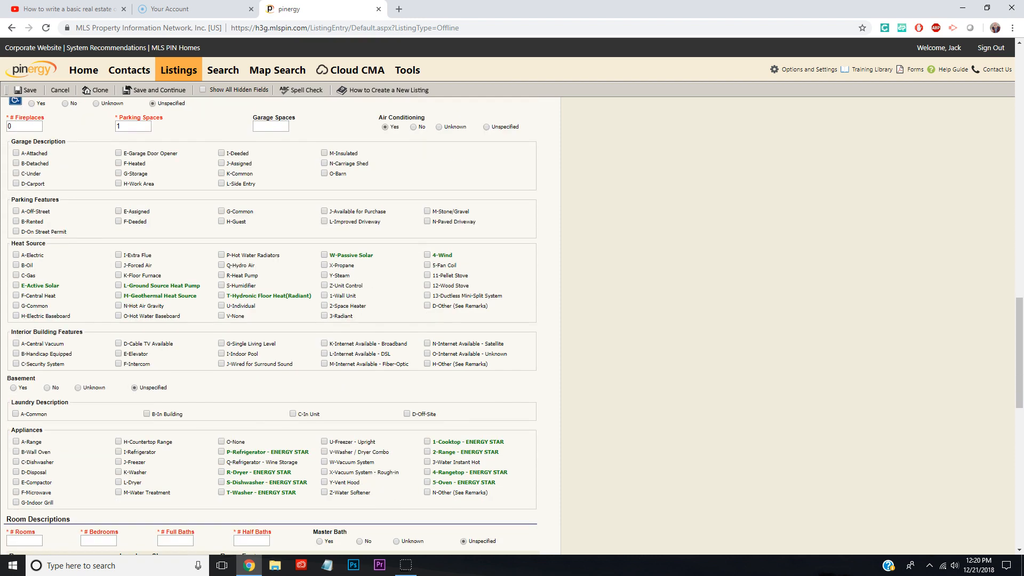
# Select gas as the heat source and check range, refrigerator, dishwasher, washer, dryer and microwave as appliances
pyautogui.scroll(-1, 272, 320)
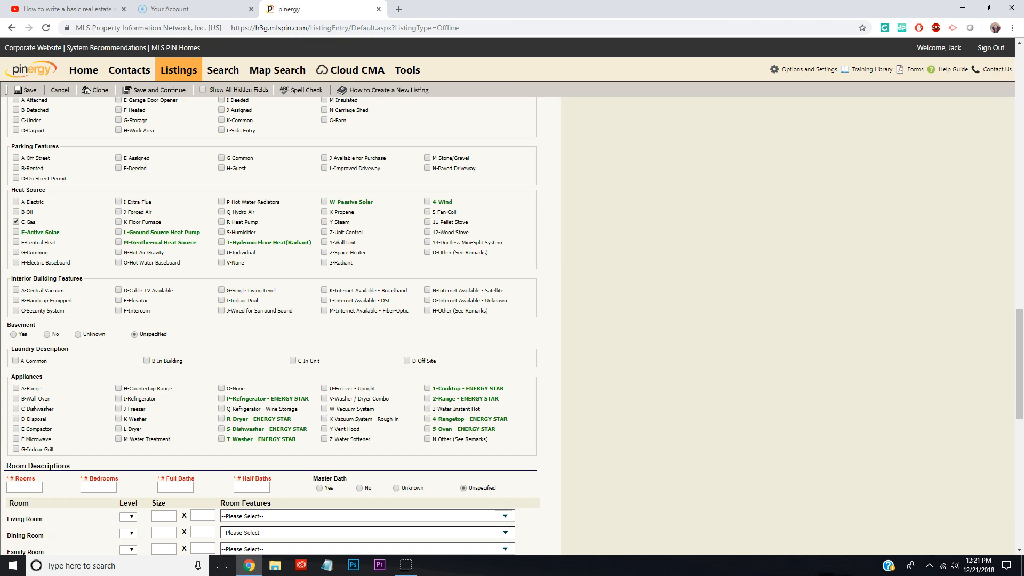
pyautogui.scroll(-2, 271, 326)
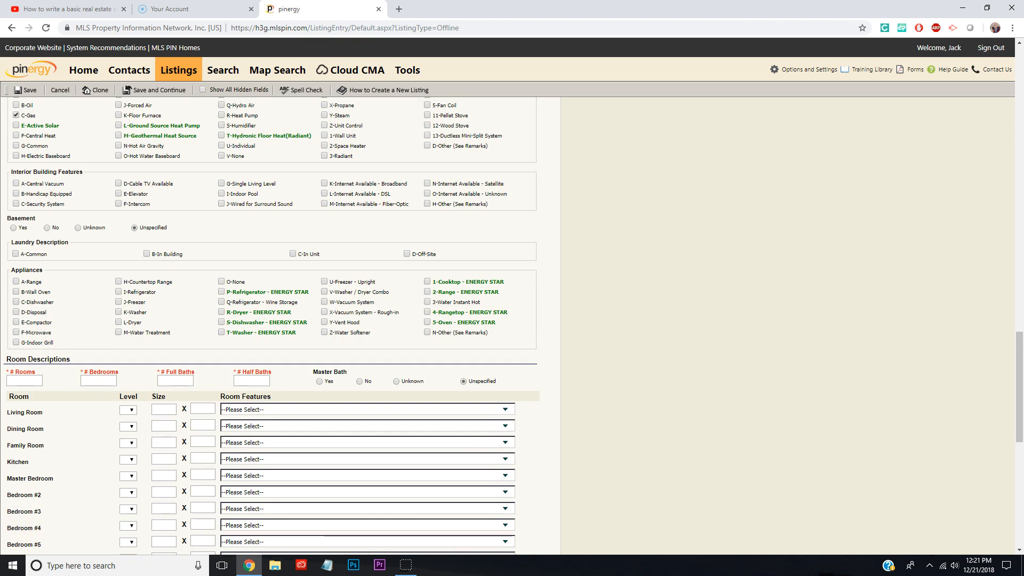
pyautogui.scroll(-2, 271, 326)
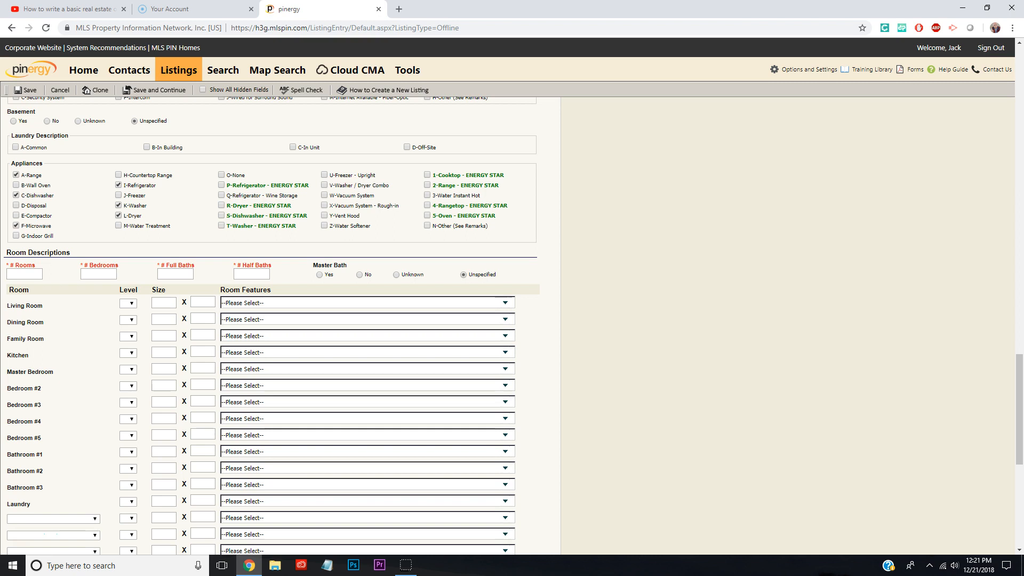
pyautogui.scroll(-2, 280, 325)
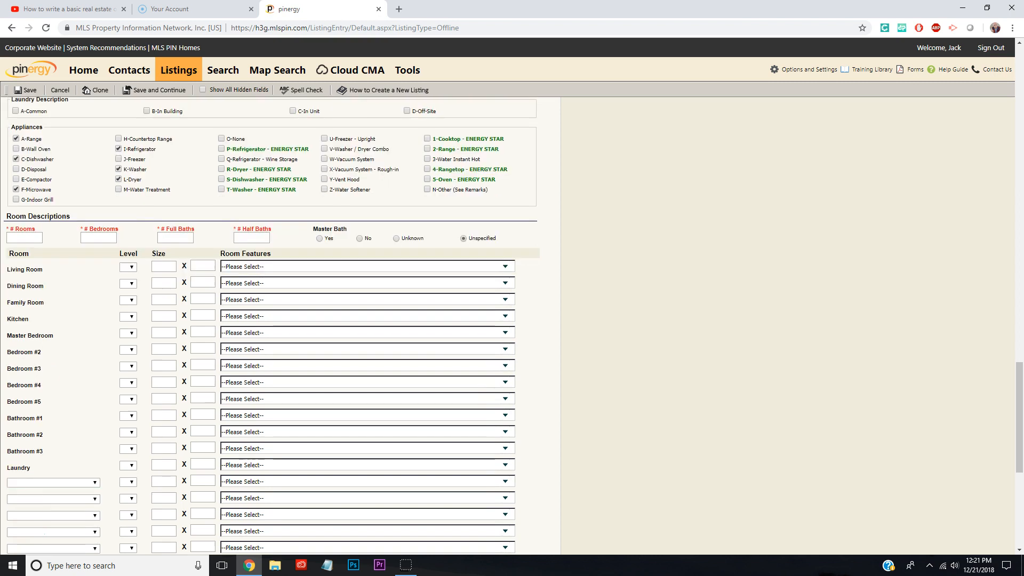
# Enter 5 rooms, 2 bedrooms and 1 full bath in the room descriptions
pyautogui.click(25, 168)
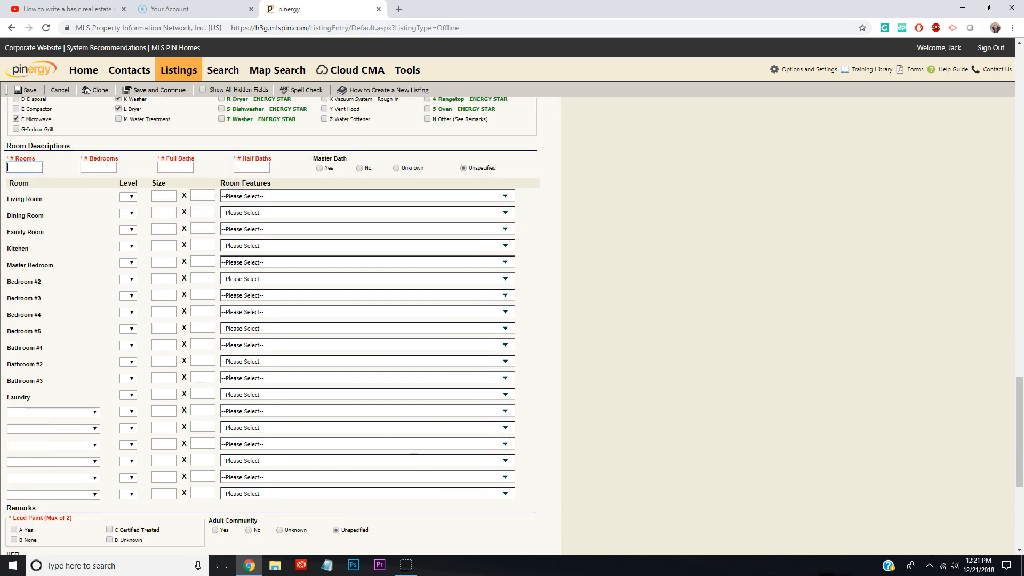
pyautogui.press('Tab')
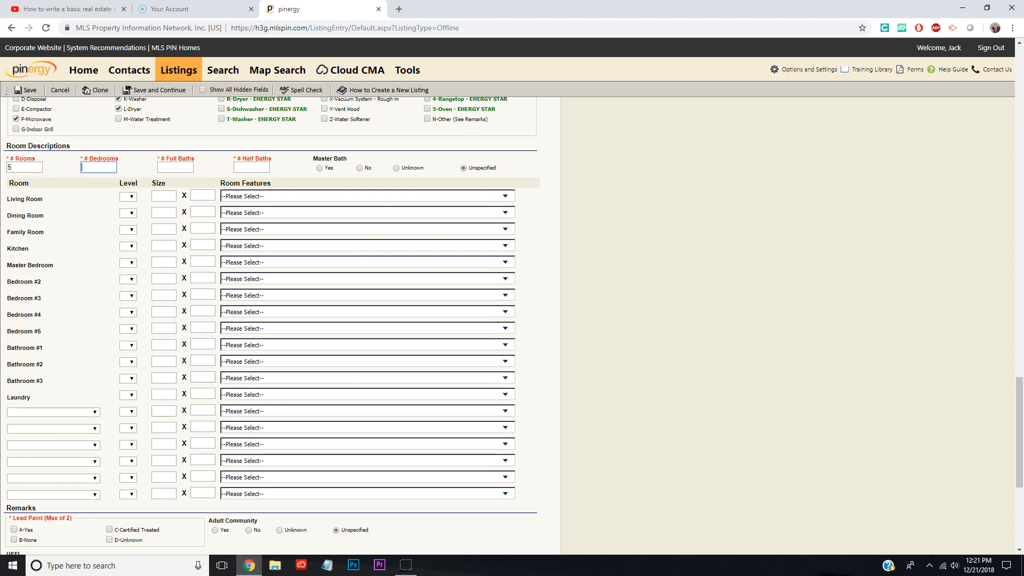
pyautogui.press('Tab')
pyautogui.write('1')
pyautogui.press('Tab')
pyautogui.scroll(-1, 272, 320)
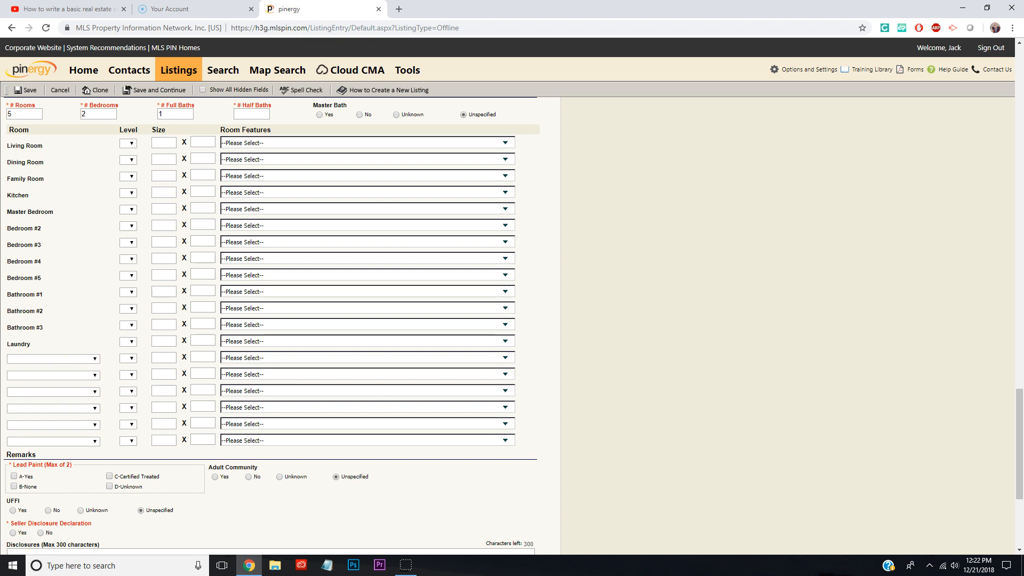
# Mark lead paint as C-Certified Treated and set the seller disclosure declaration to No
pyautogui.scroll(-4, 266, 321)
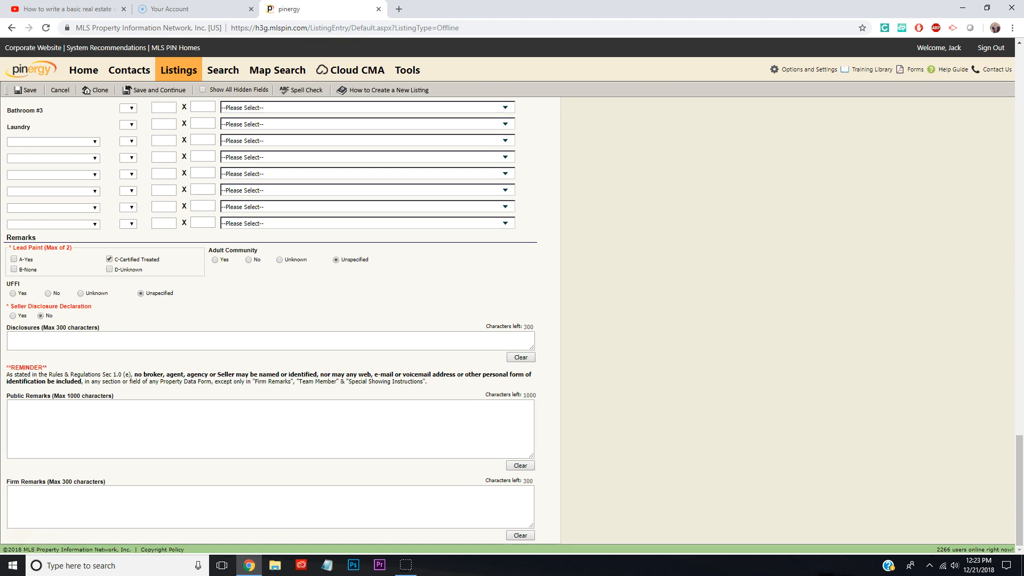
pyautogui.click(270, 429)
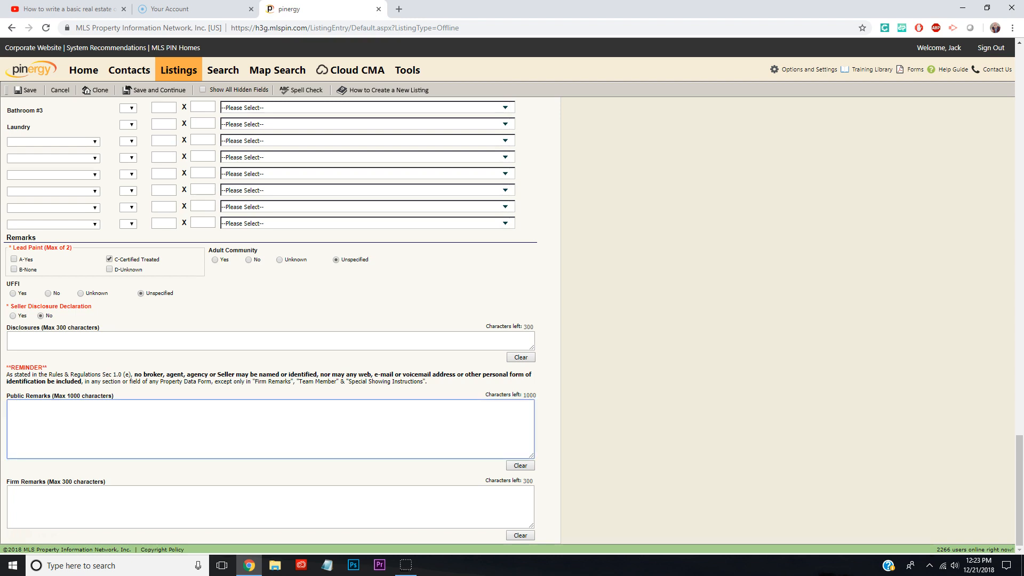
pyautogui.click(270, 508)
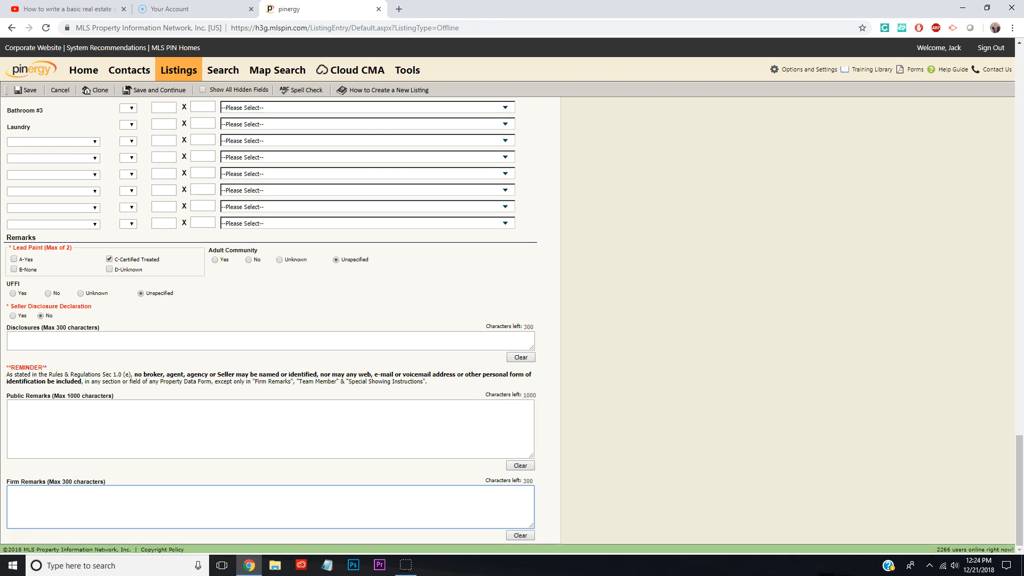
pyautogui.scroll(20, 271, 325)
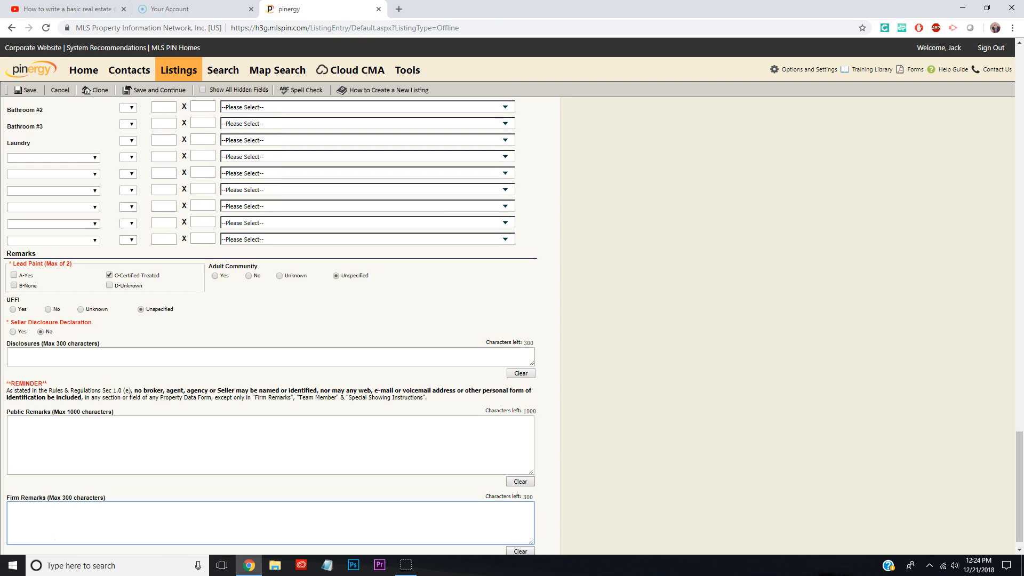
pyautogui.scroll(5, 271, 325)
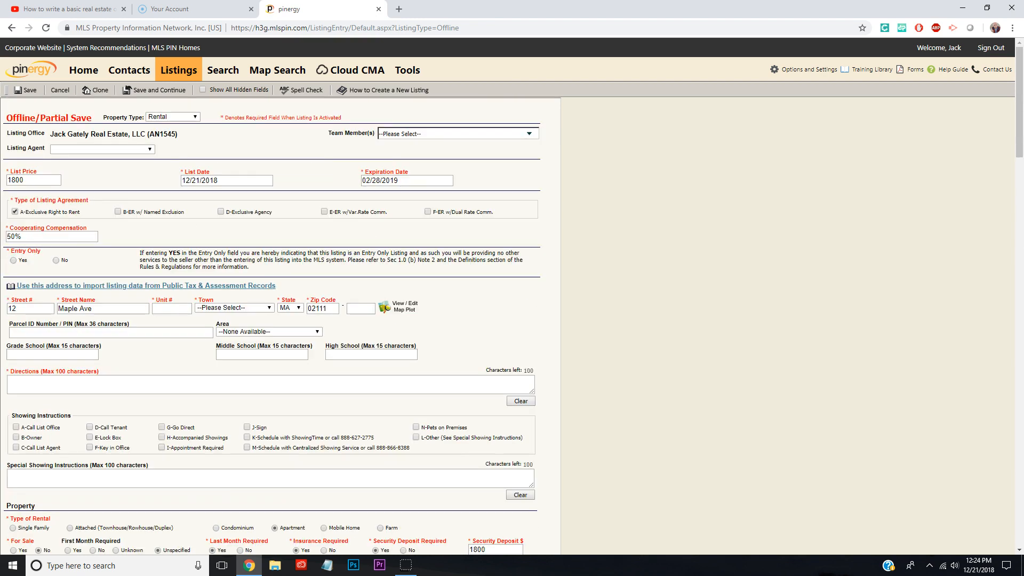